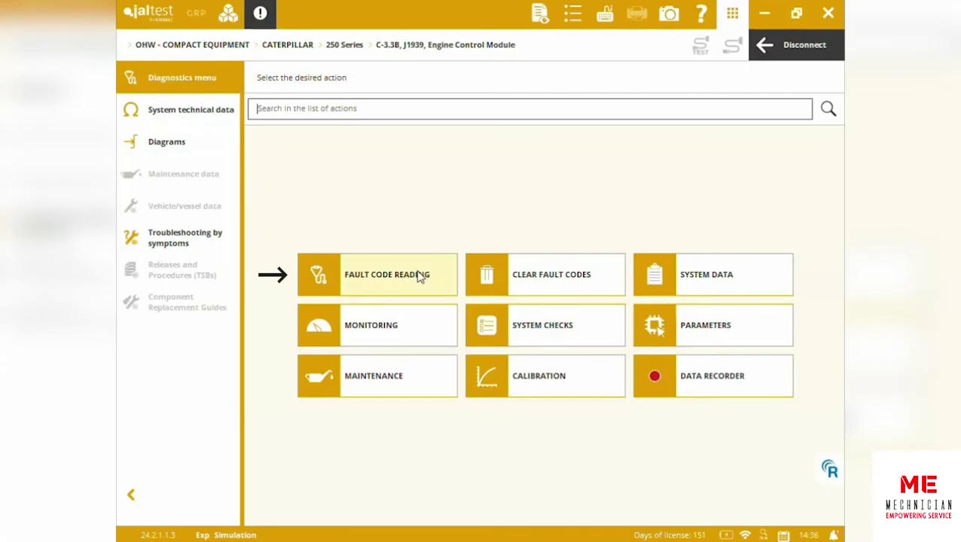
- List the C-3.3B engine module's stored fault codes, showing active codes 132 and 3242
click(419, 277)
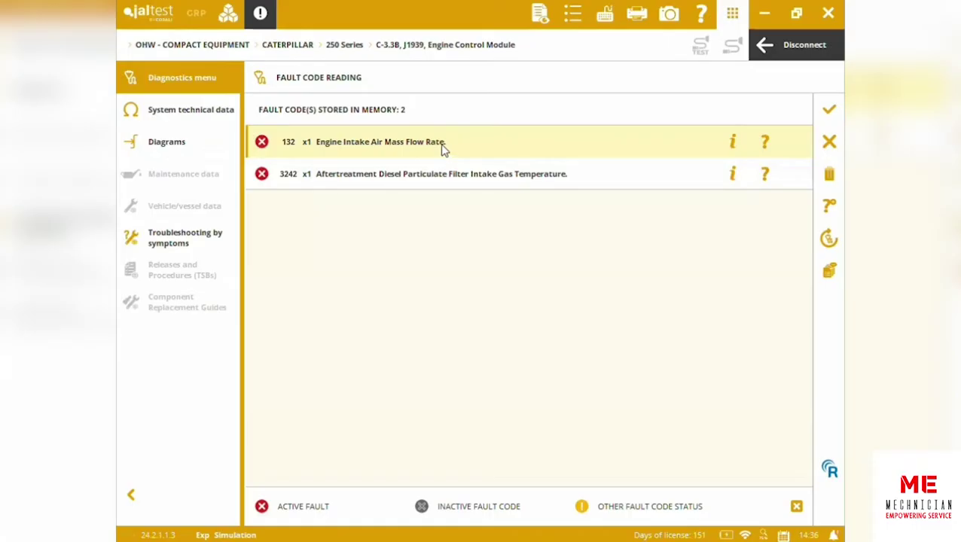
- Review fault 132's freeze frame data and its related component, CB74 air mass flow sensor
click(737, 144)
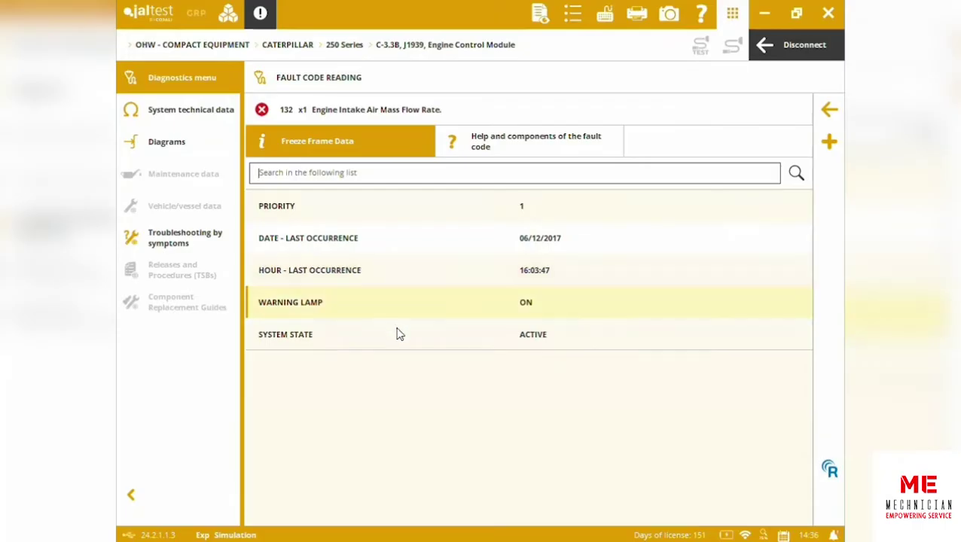
click(525, 146)
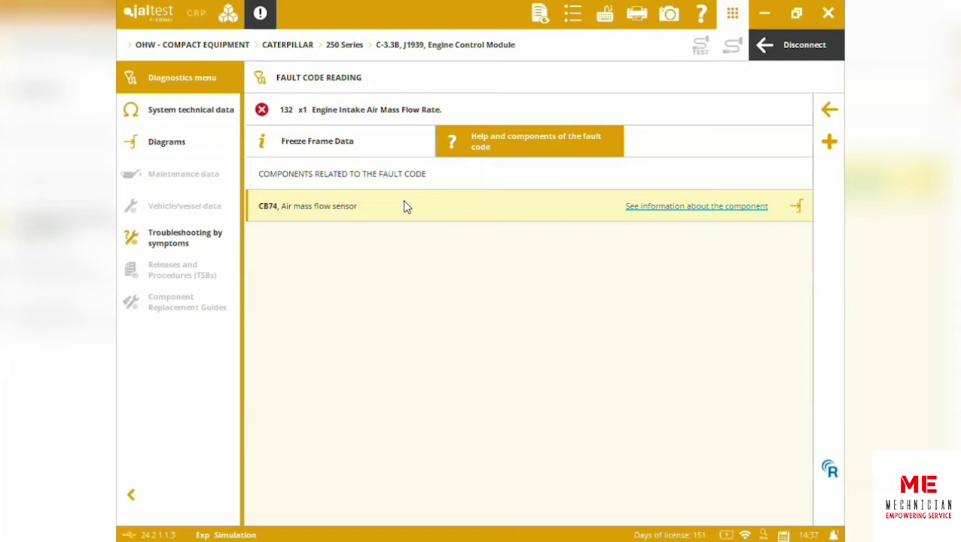
click(708, 217)
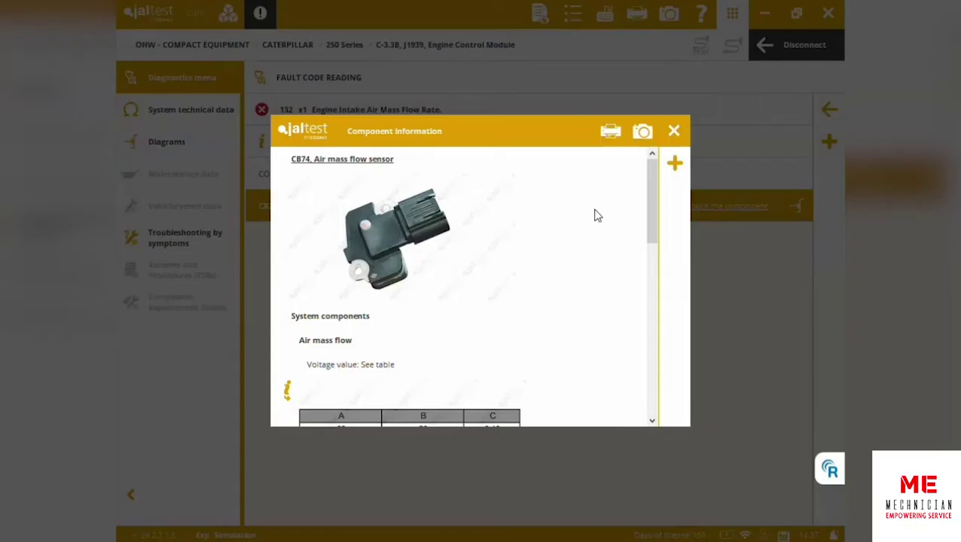
drag(654, 194, 653, 383)
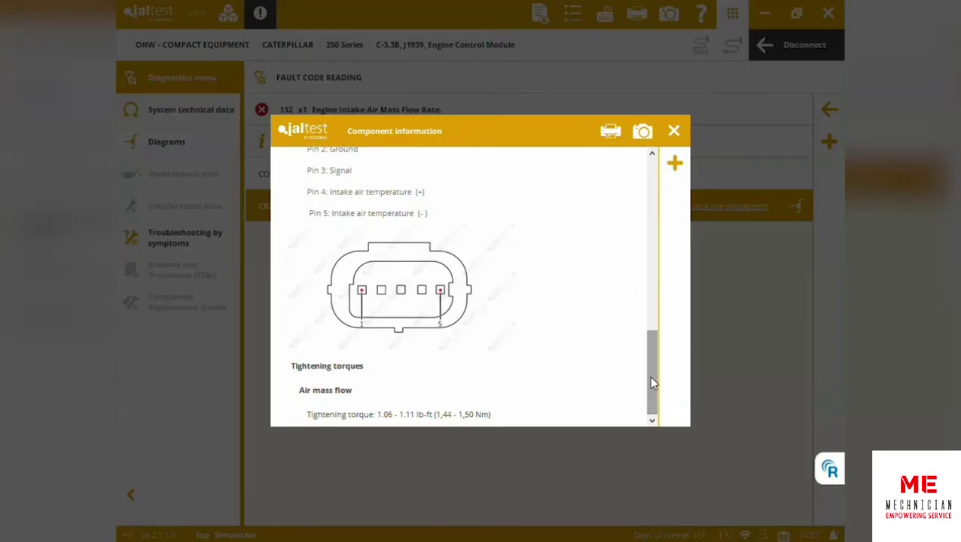
click(674, 131)
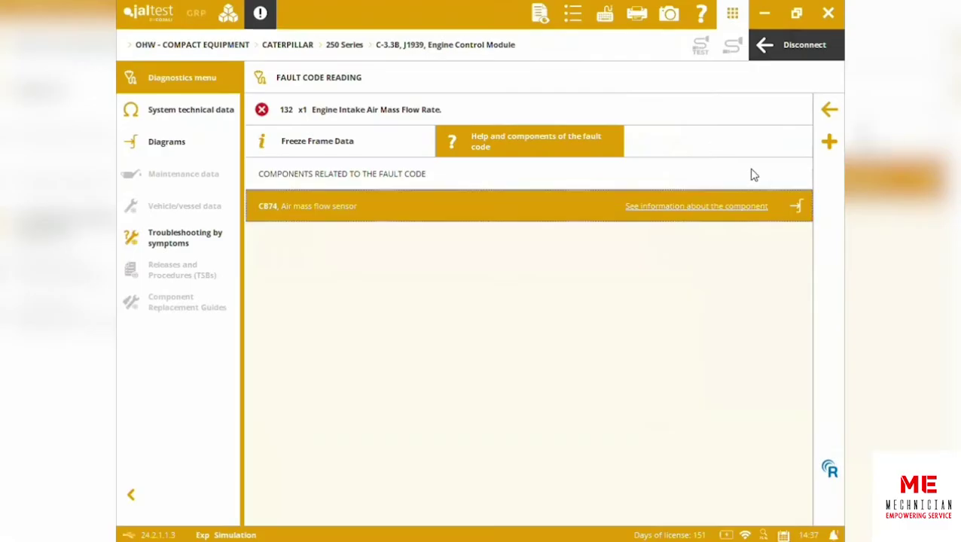
click(803, 211)
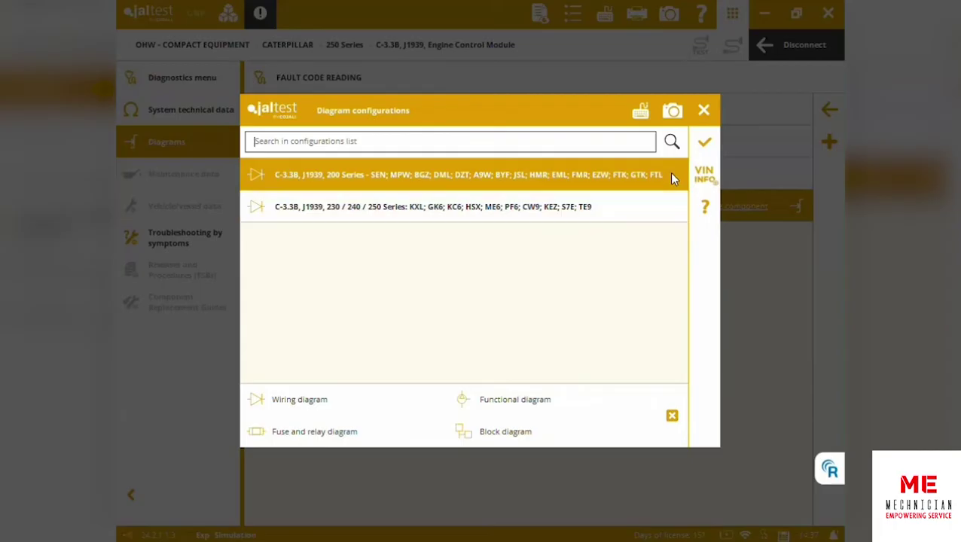
click(706, 147)
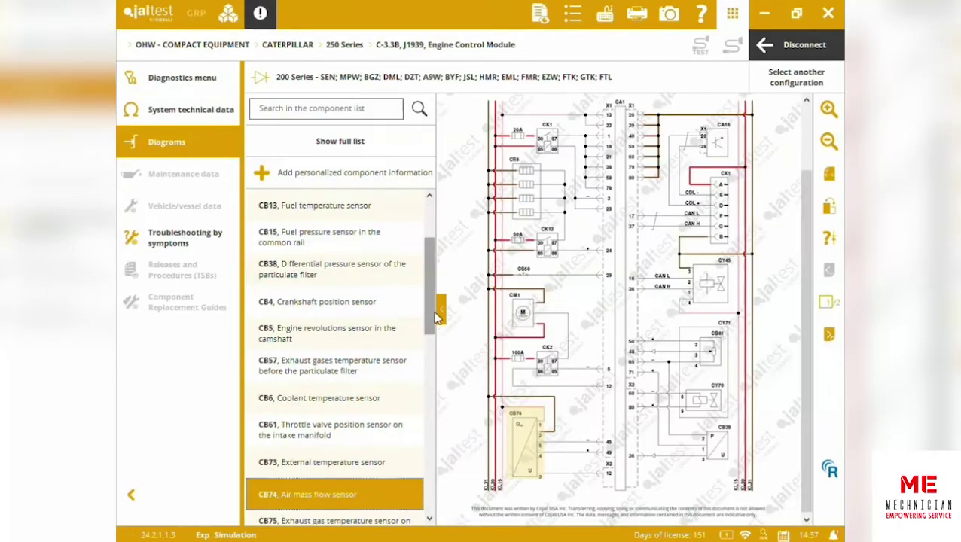
click(440, 316)
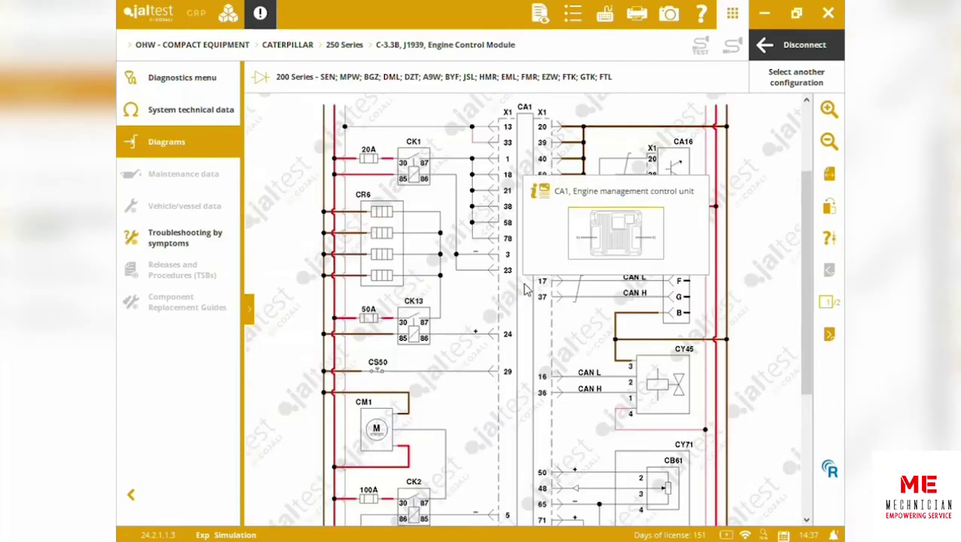
scroll(435, 242, up, 3)
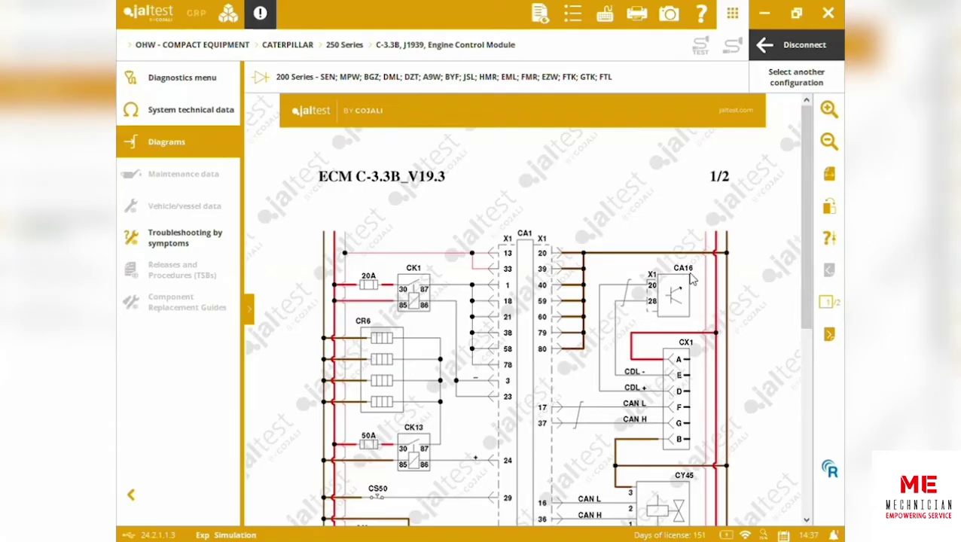
scroll(693, 275, down, 5)
scroll(693, 279, down, 2)
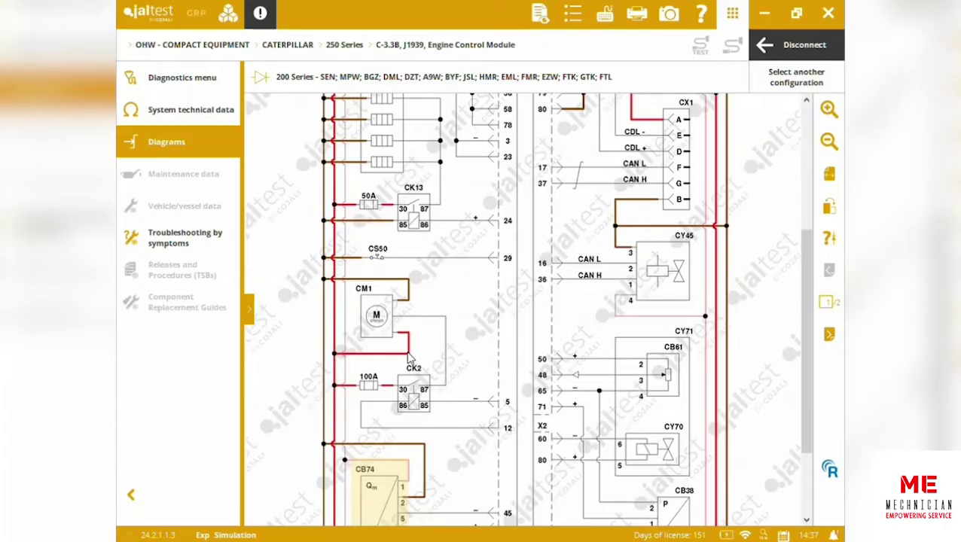
scroll(413, 354, down, 3)
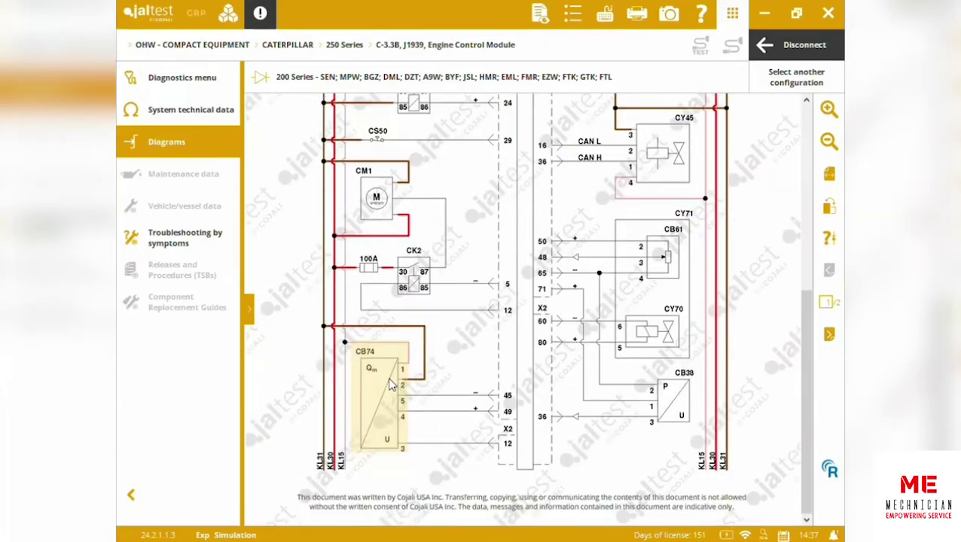
scroll(391, 384, up, 6)
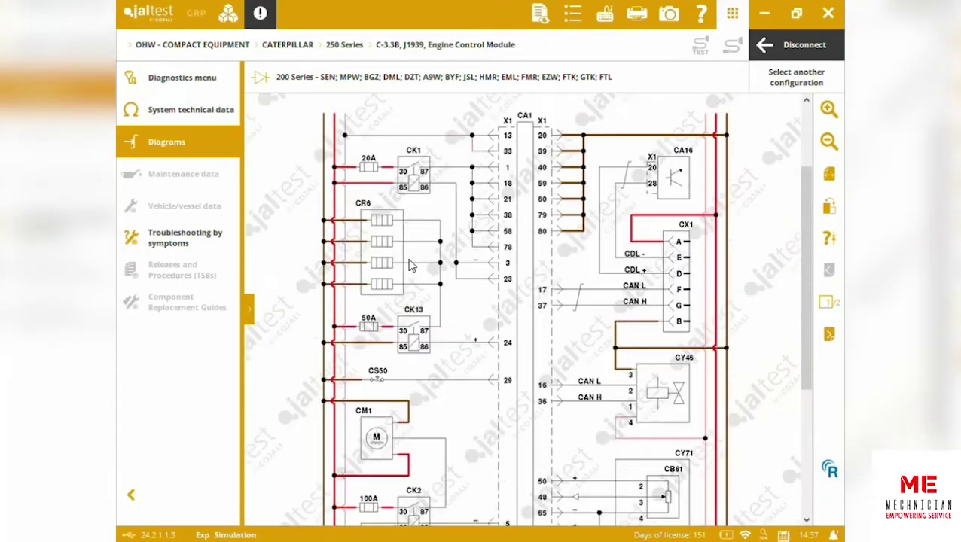
scroll(410, 265, up, 3)
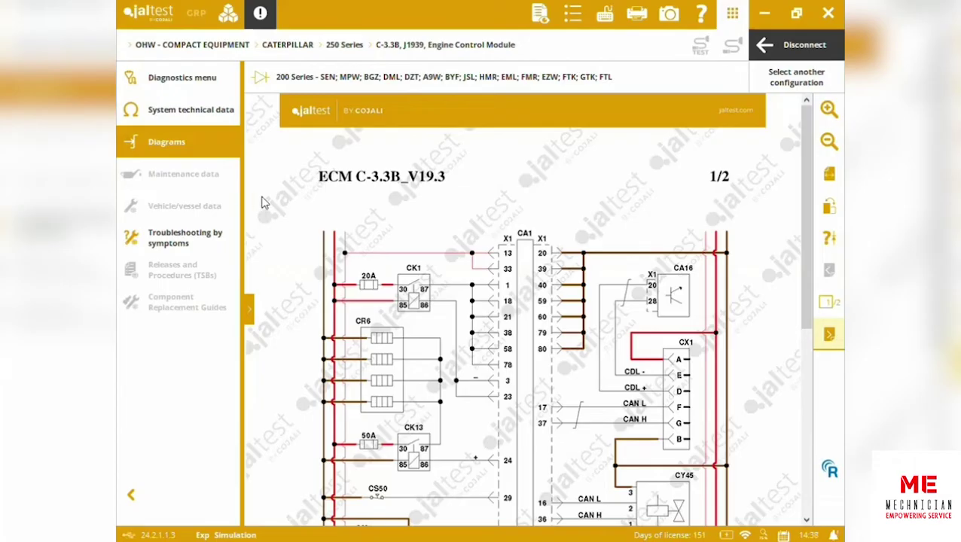
- Leave the wiring diagram and view the live fuel system display under Monitoring
click(192, 85)
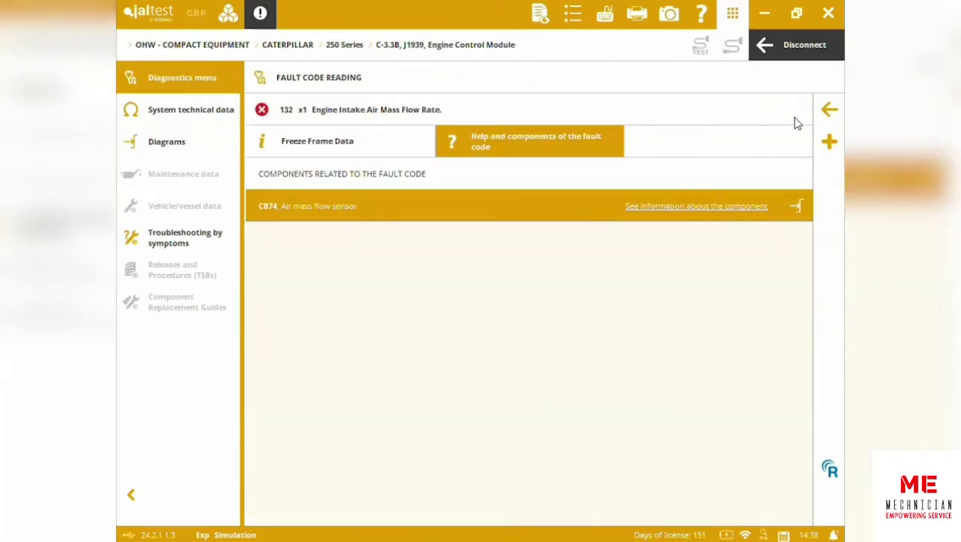
click(829, 111)
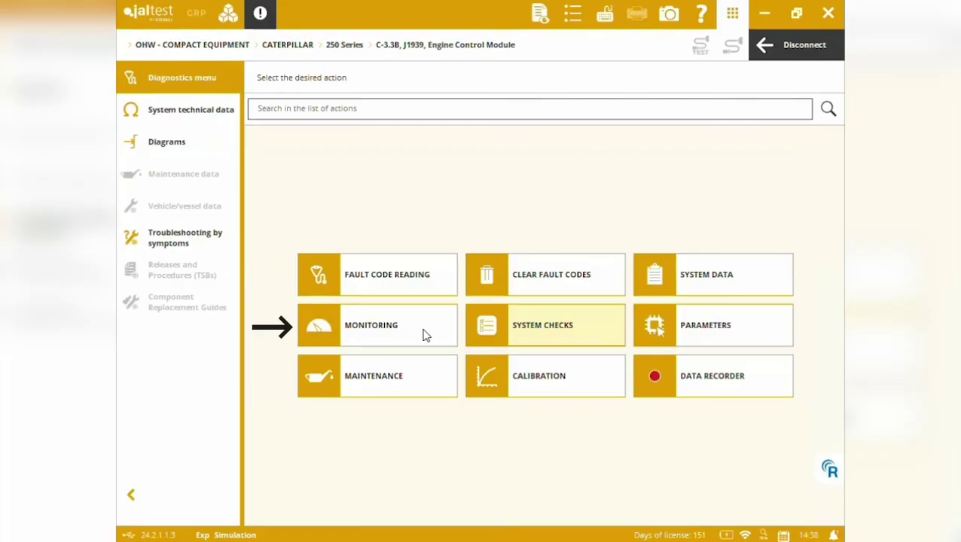
click(413, 339)
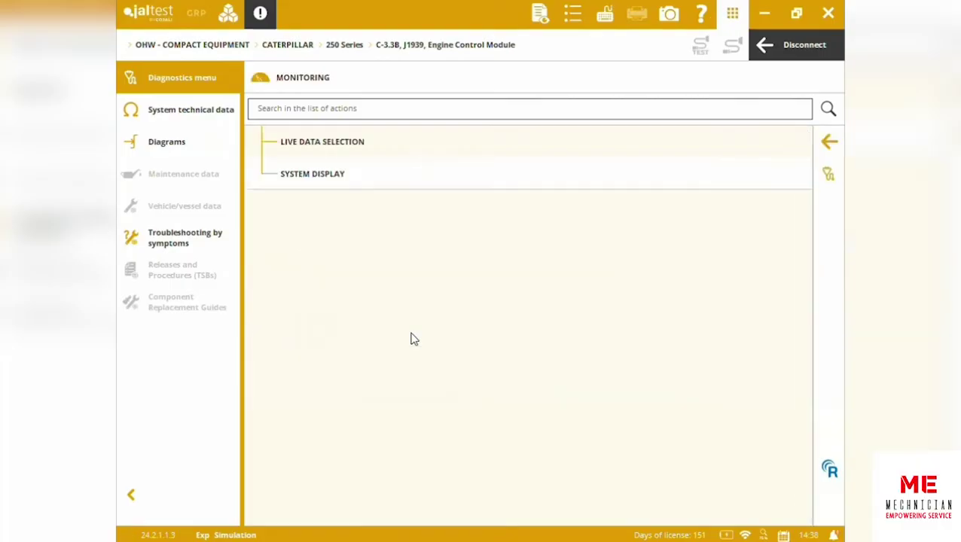
click(335, 178)
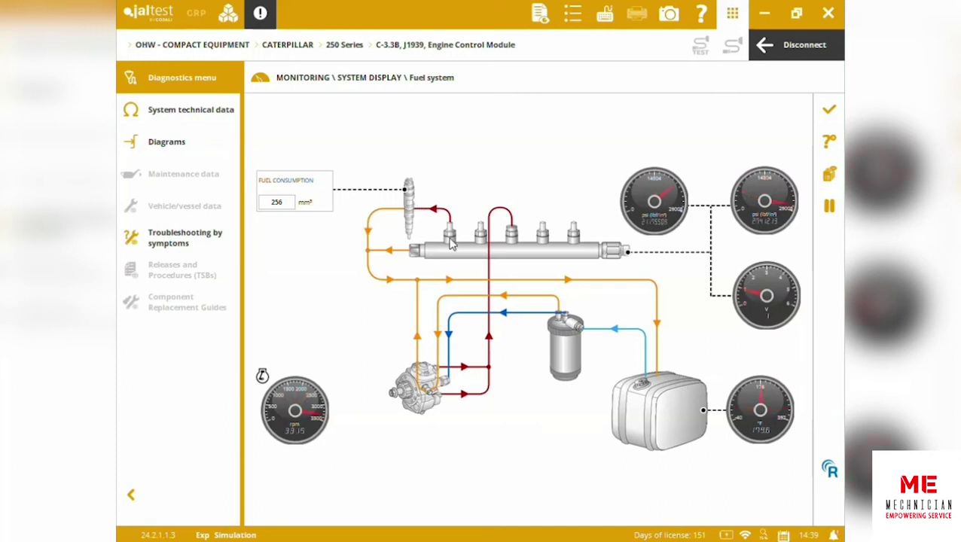
click(827, 113)
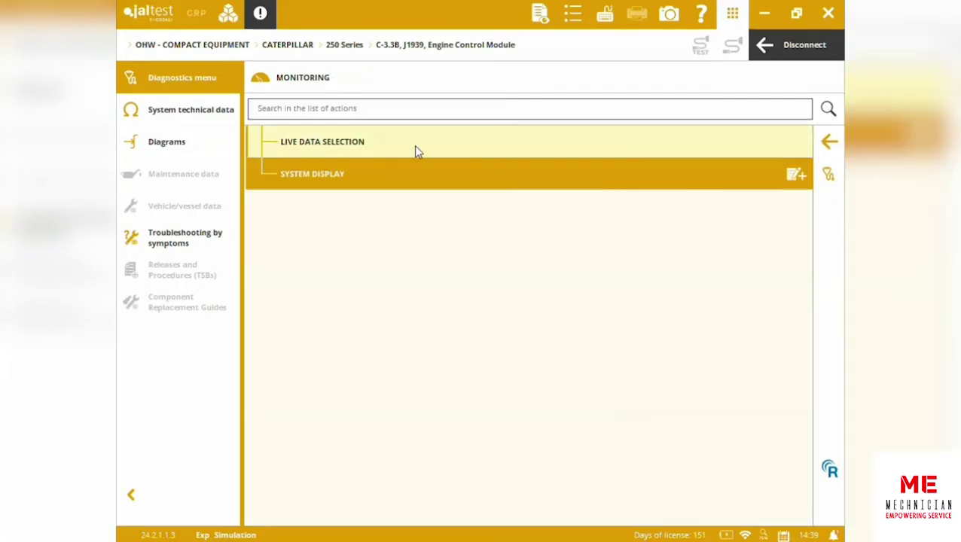
- Select injector metering rail 1, exhaust gas differential, boost and engine oil pressure as live data
click(415, 147)
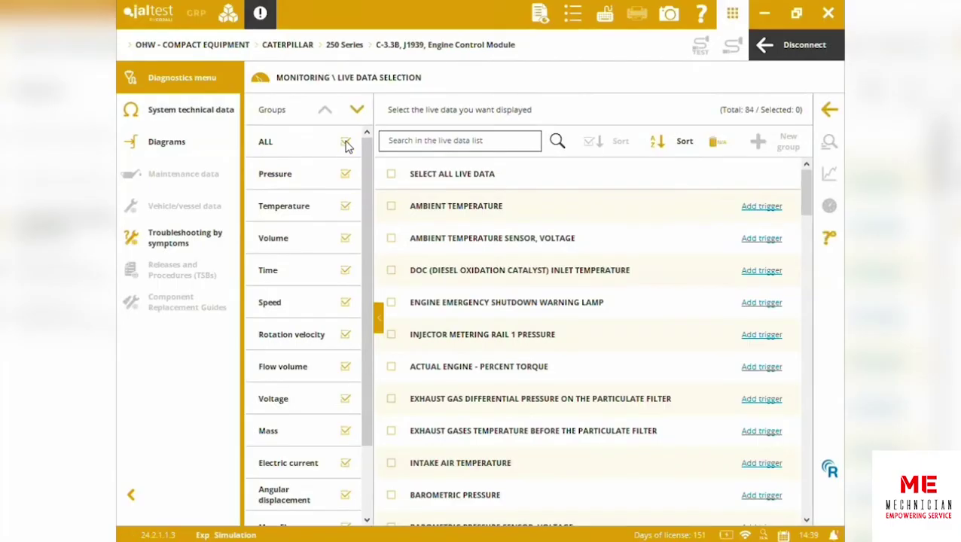
click(347, 143)
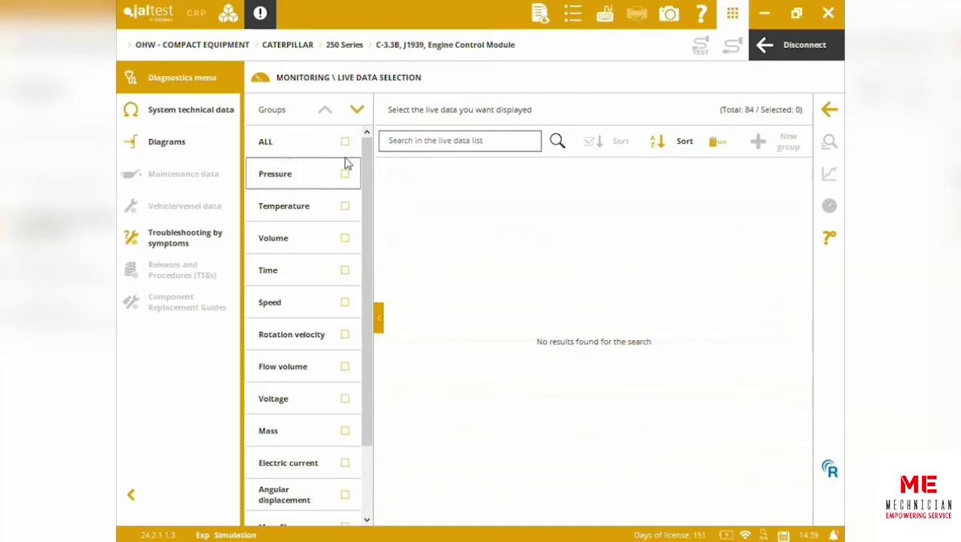
click(346, 174)
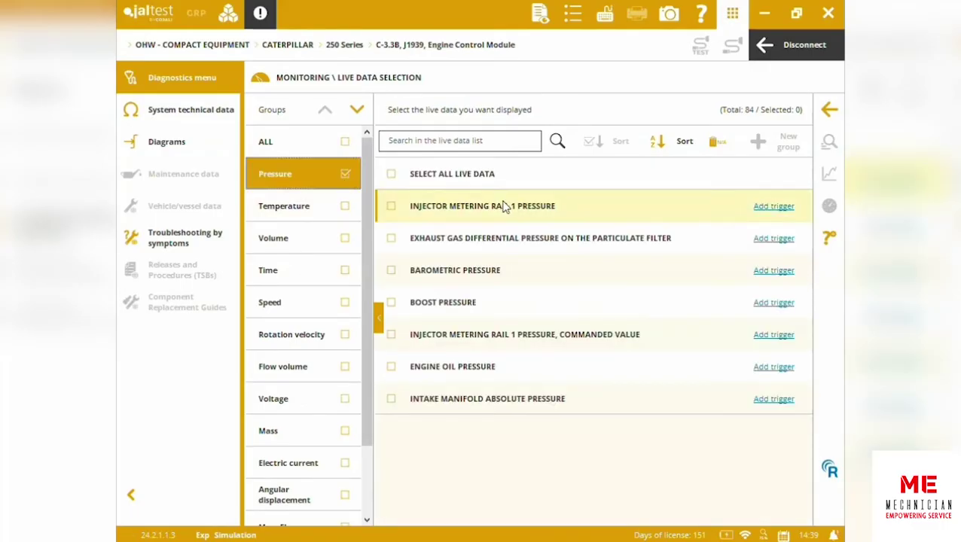
click(391, 207)
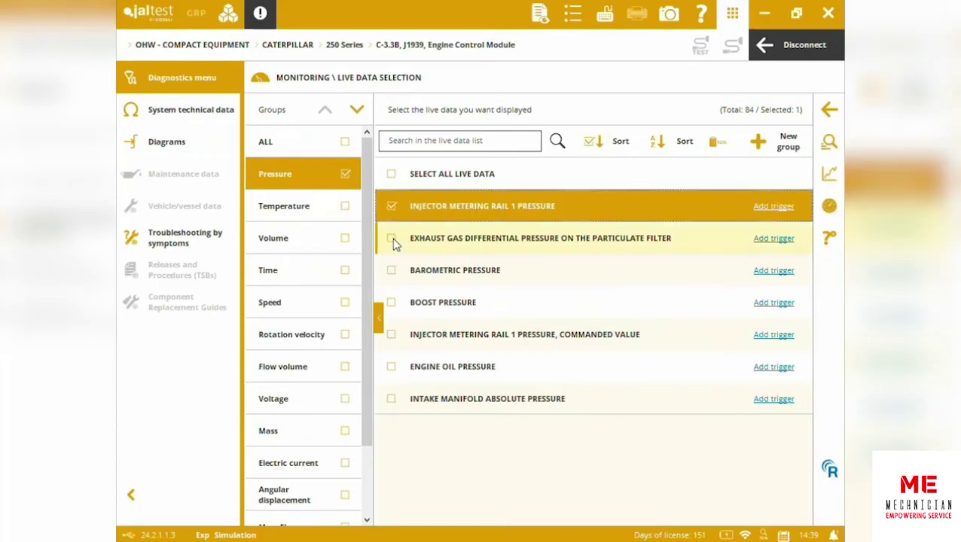
click(392, 239)
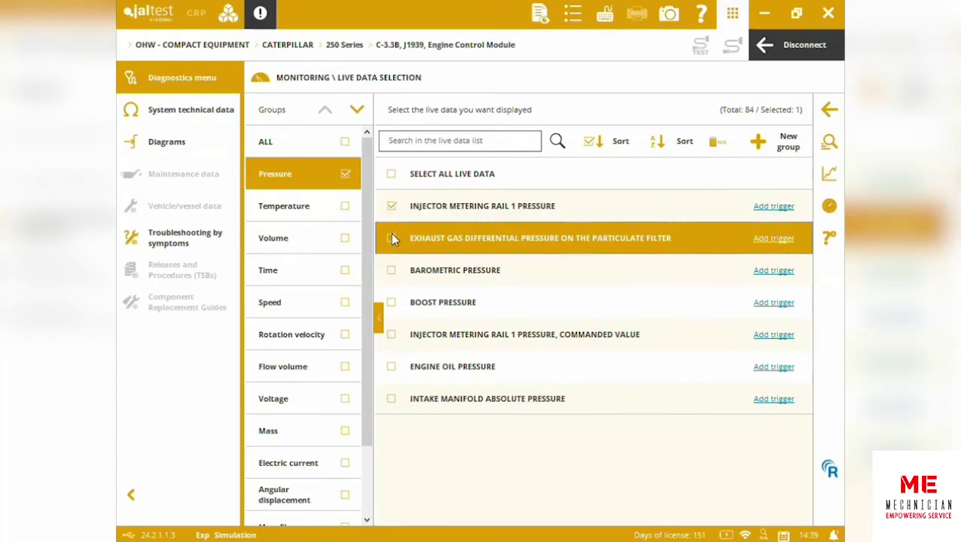
click(391, 303)
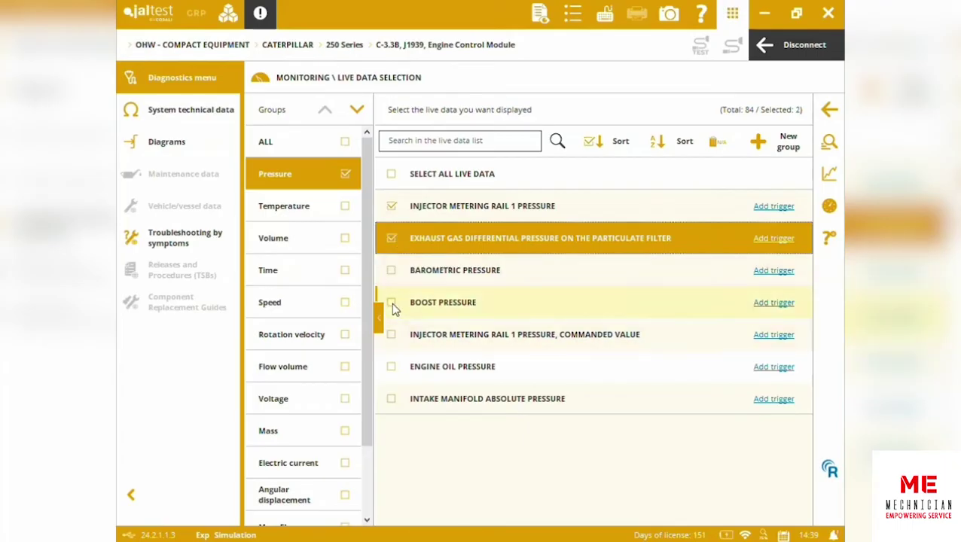
click(390, 367)
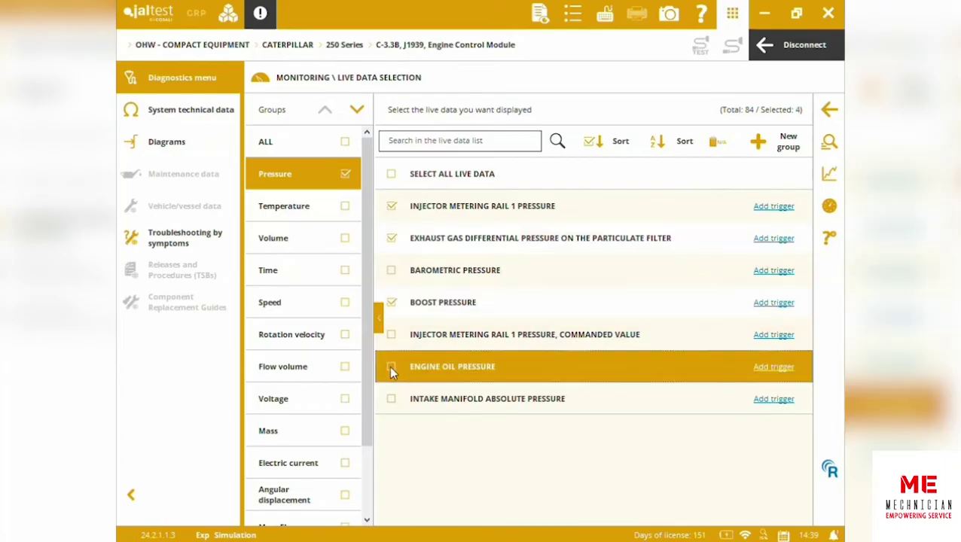
- Show the four pressures as gauges, save them to the report, then plot them as a graph
click(829, 207)
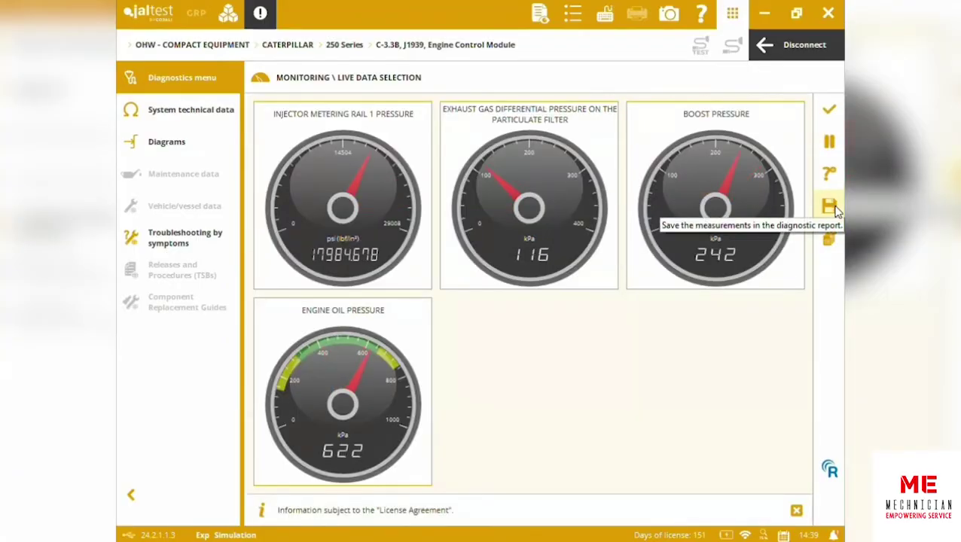
click(830, 208)
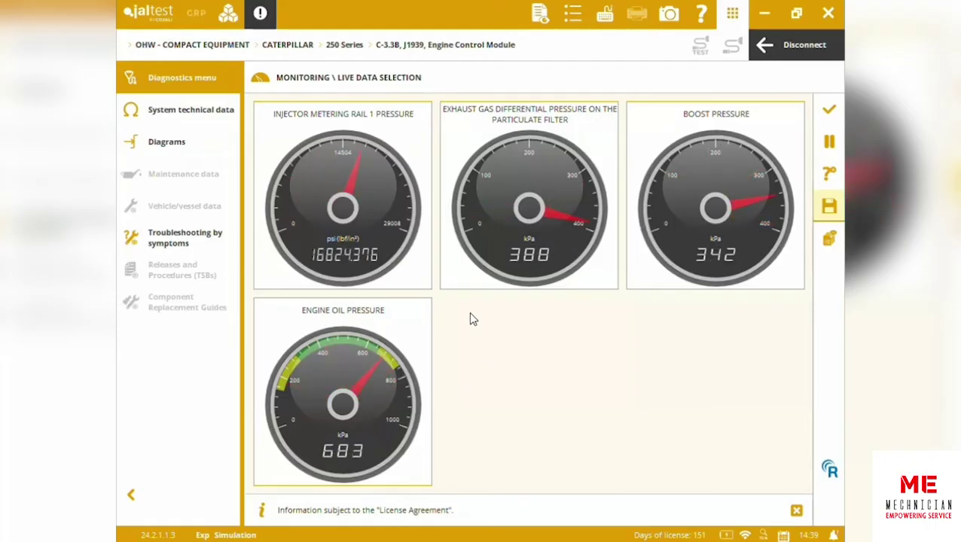
click(829, 112)
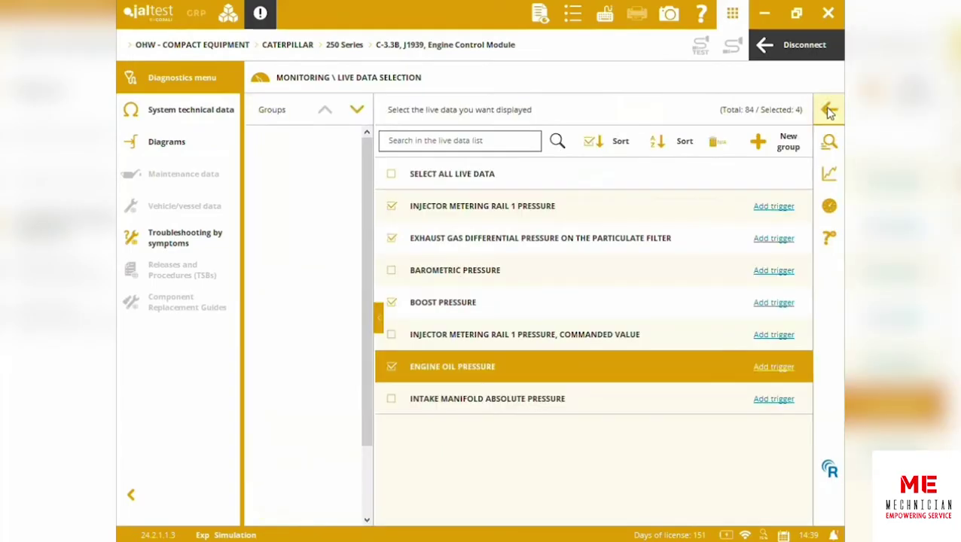
click(832, 179)
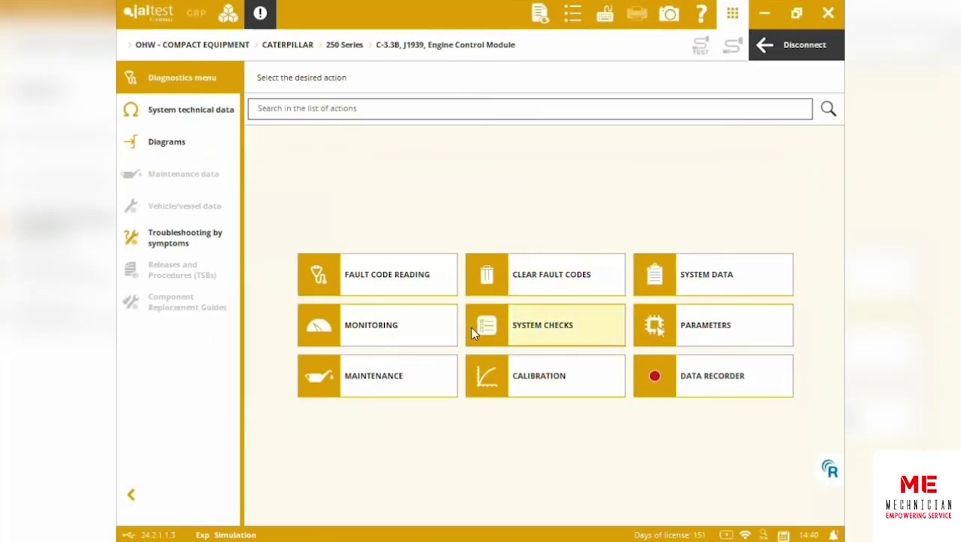
- Open System Checks > Cylinder cut-out and read its manual and automatic cut-out instructions
click(547, 339)
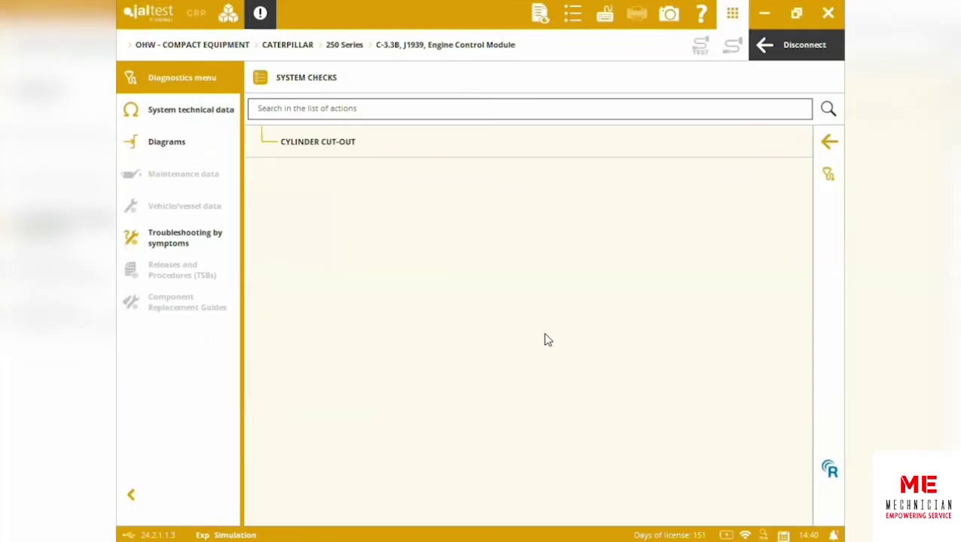
click(359, 152)
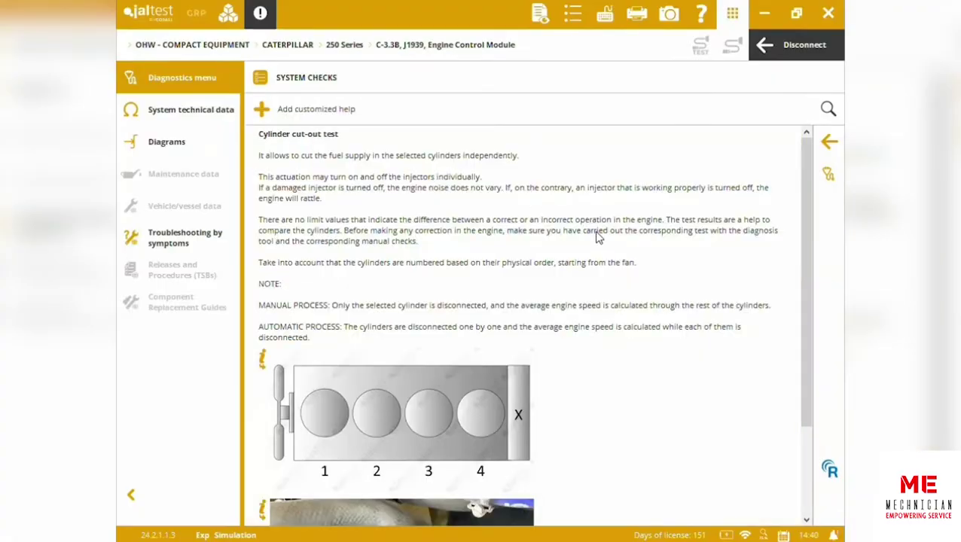
scroll(611, 264, down, 3)
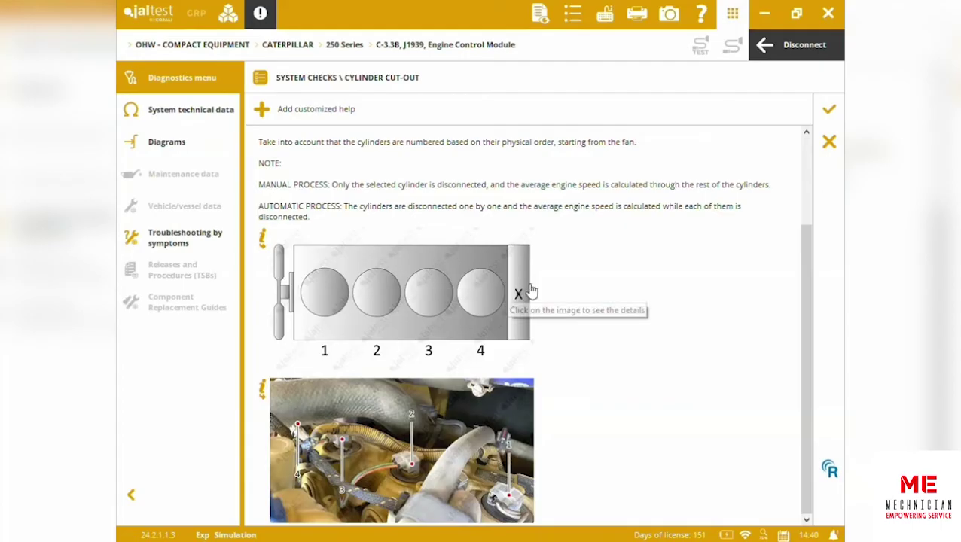
- Accept the instructions and conditions, run the automatic cut-out process, and exit once finished
click(828, 109)
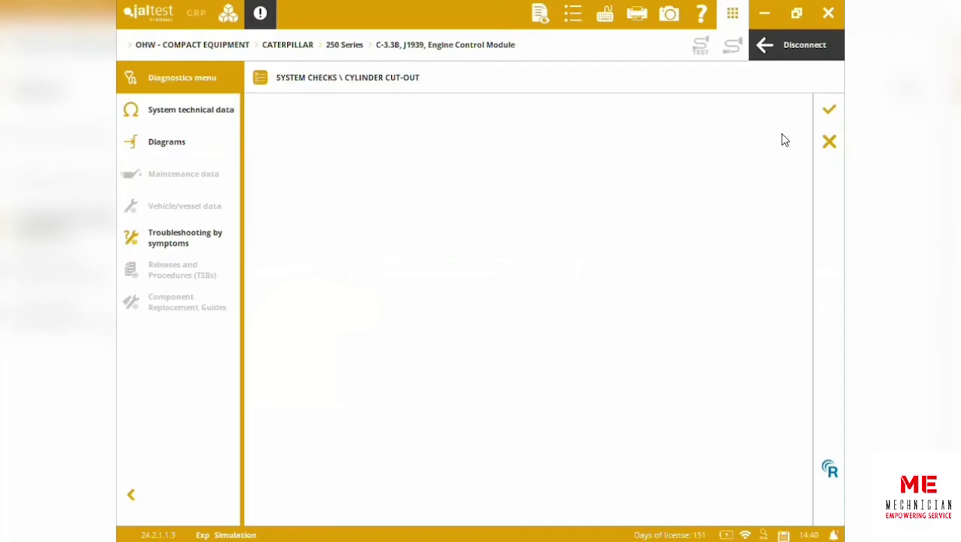
click(831, 112)
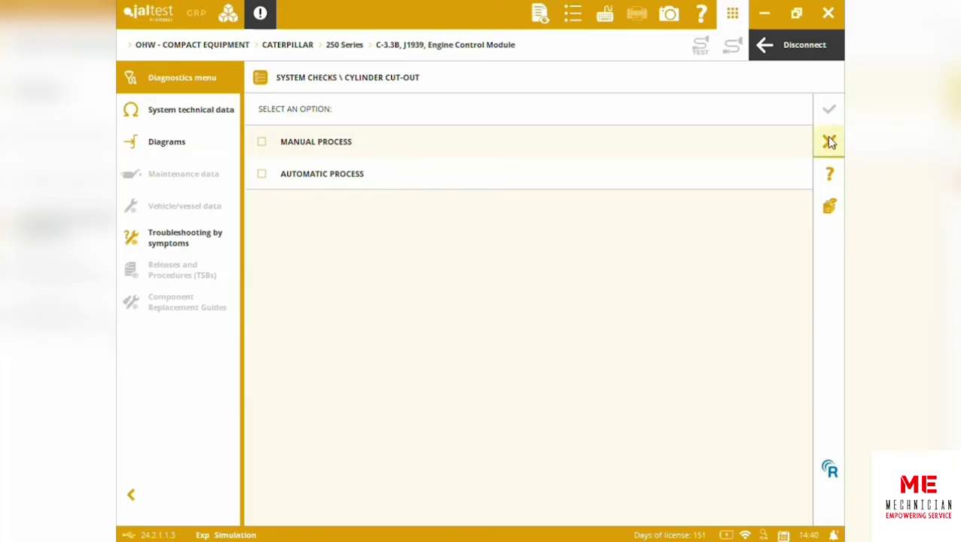
click(263, 177)
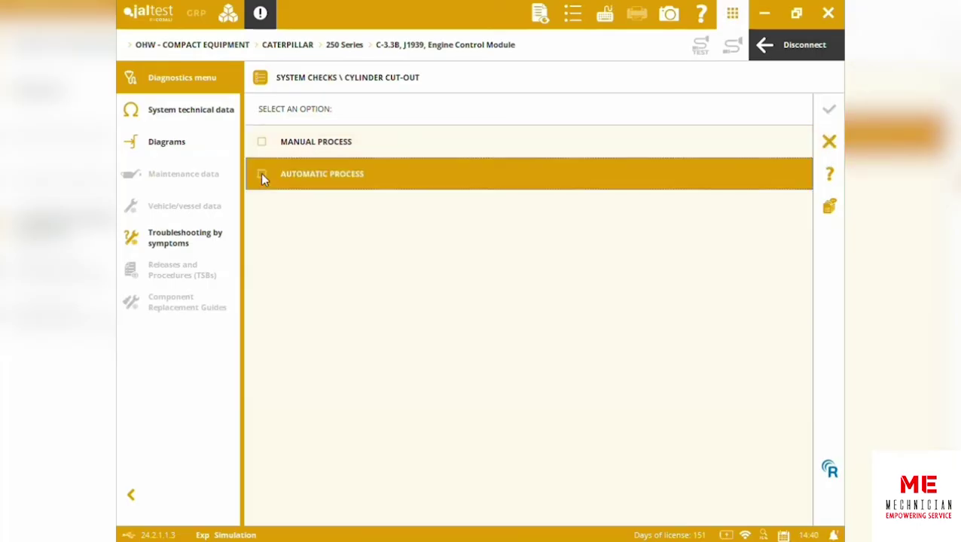
click(830, 109)
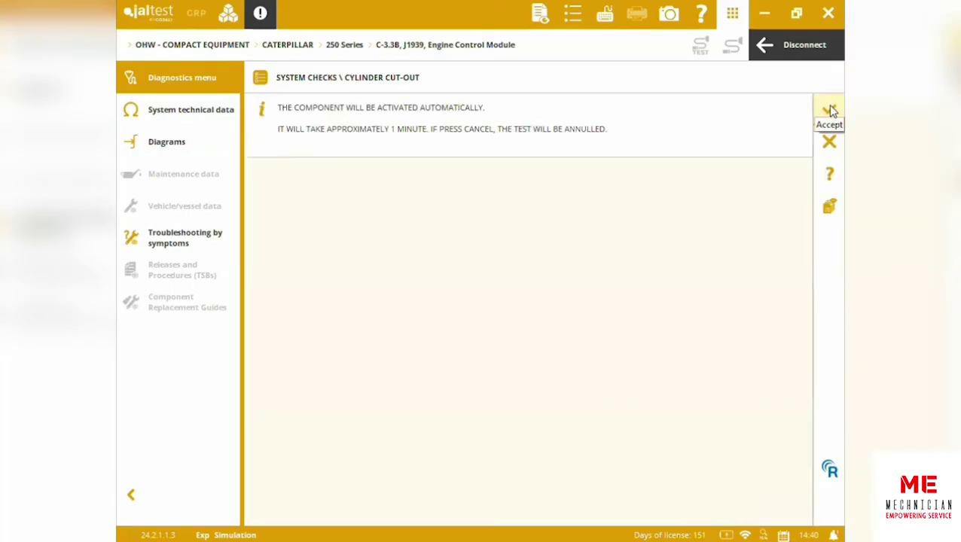
click(831, 110)
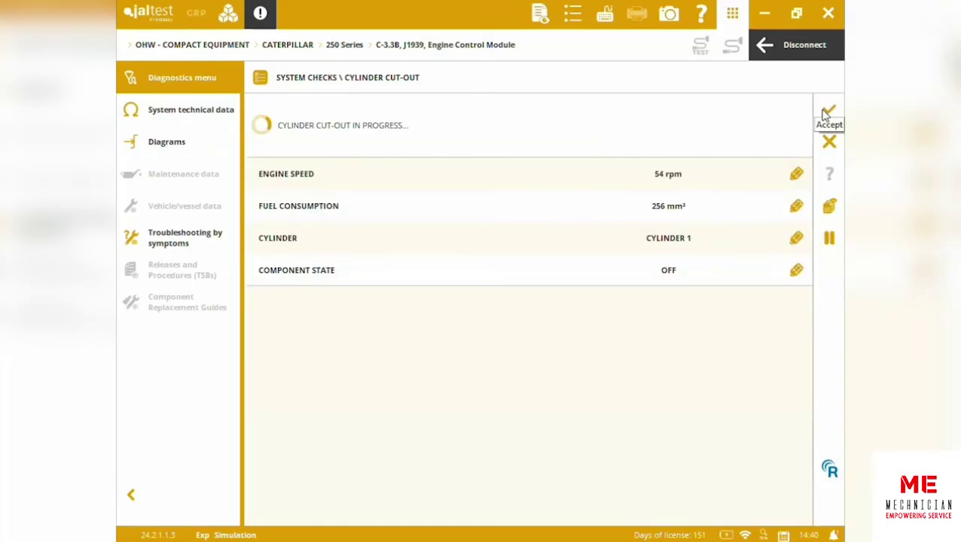
click(824, 113)
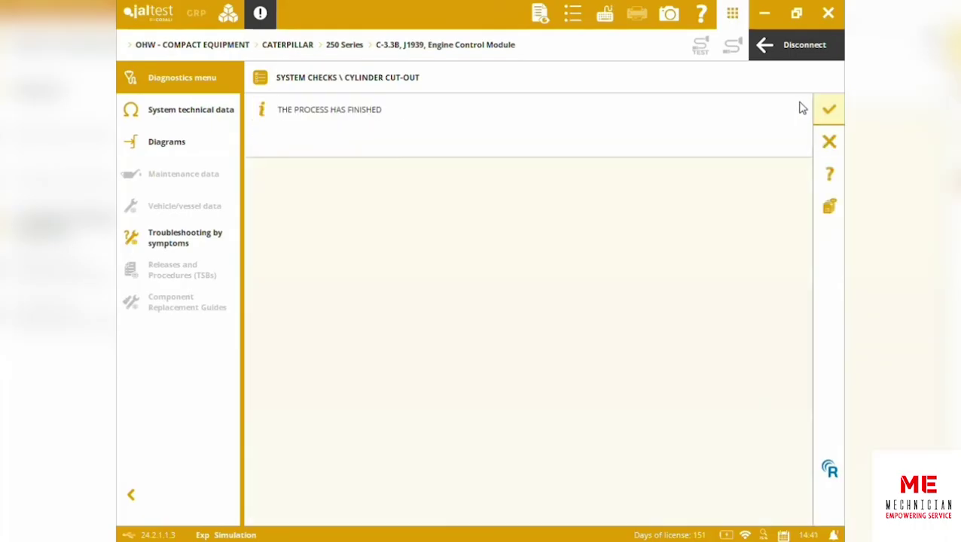
click(829, 112)
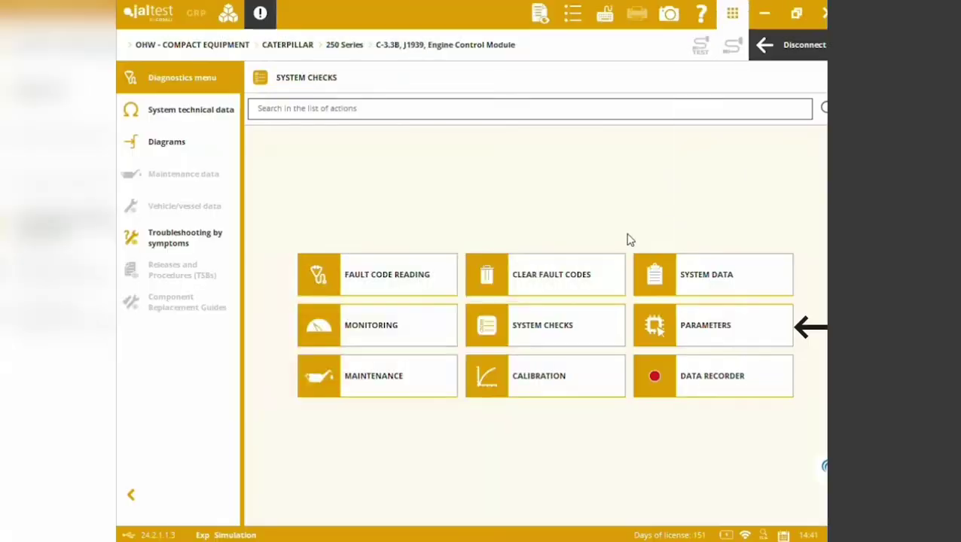
- Show the injector codes for cylinders 1 to 4 via Parameters > Display Parameters, then close them
click(704, 331)
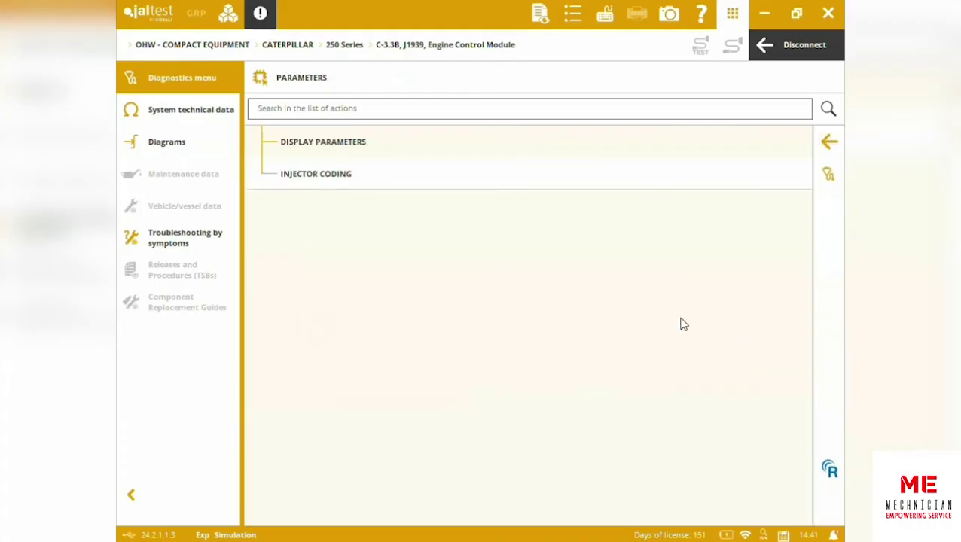
click(328, 152)
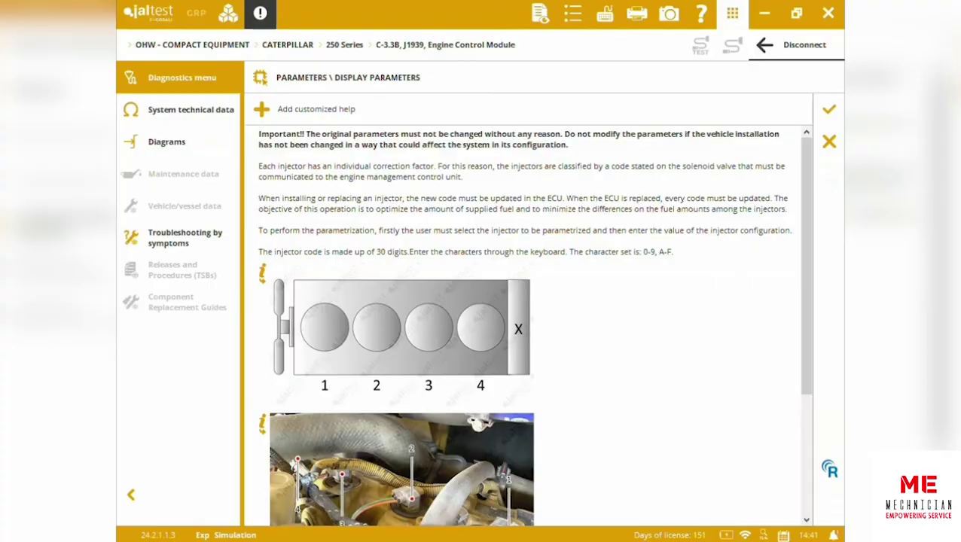
click(829, 111)
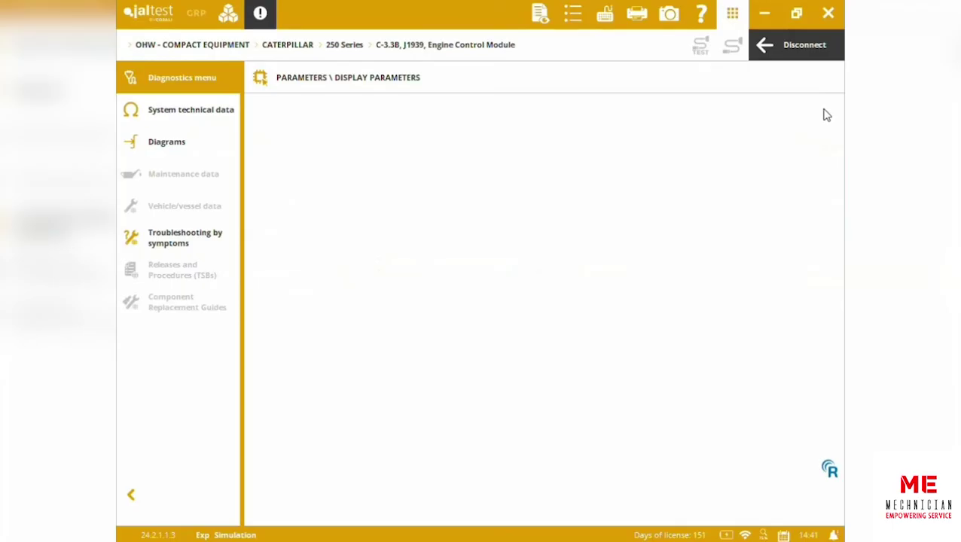
click(827, 113)
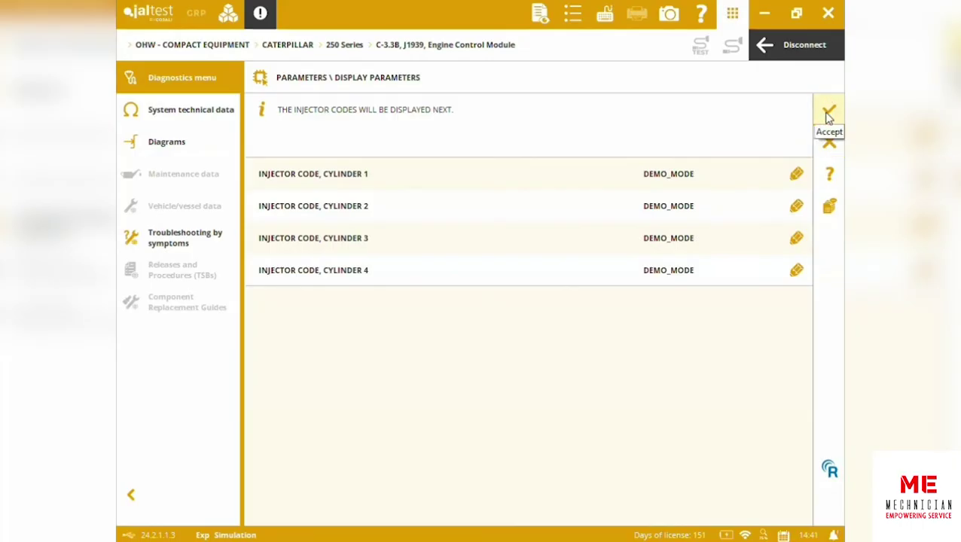
click(827, 115)
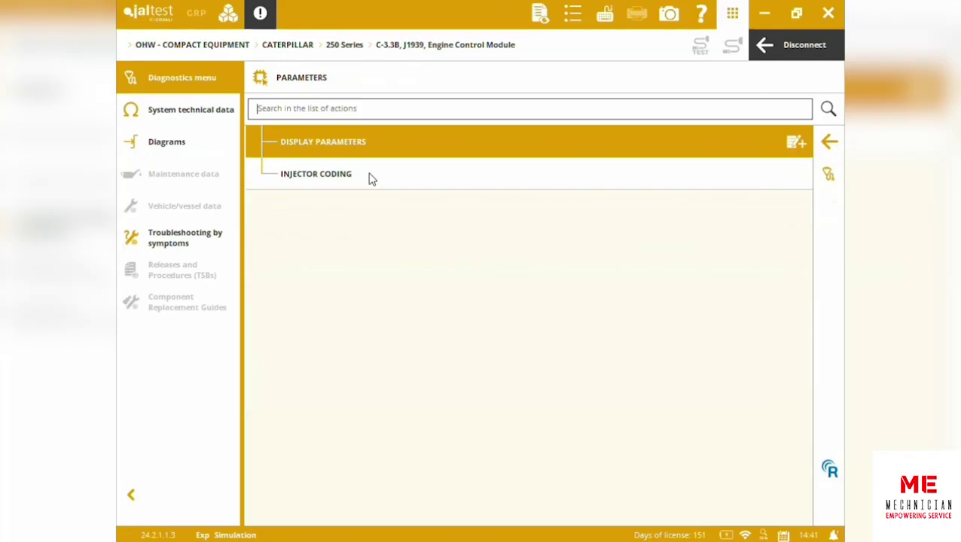
- Accept the Expert Mode terms to open Injector Coding, then cancel out of it
click(370, 178)
click(374, 320)
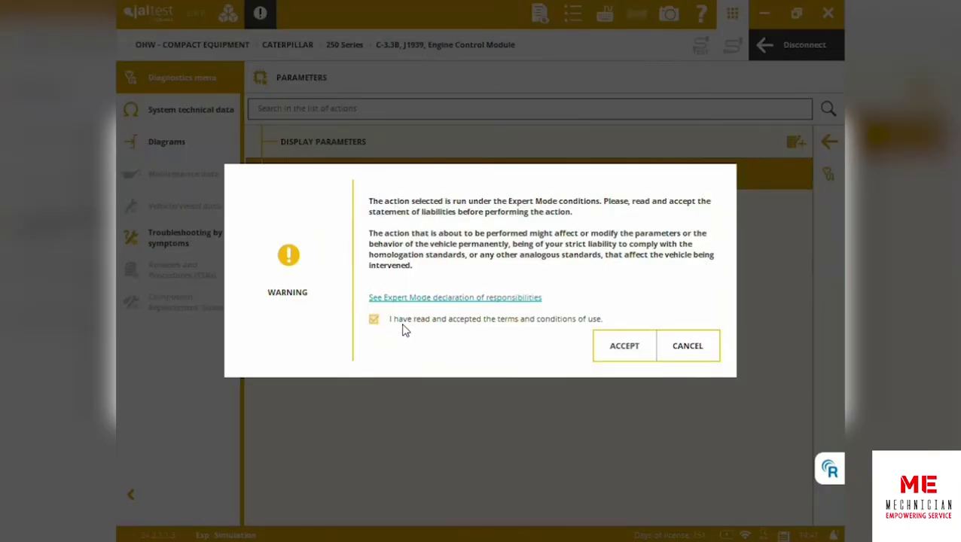
click(620, 351)
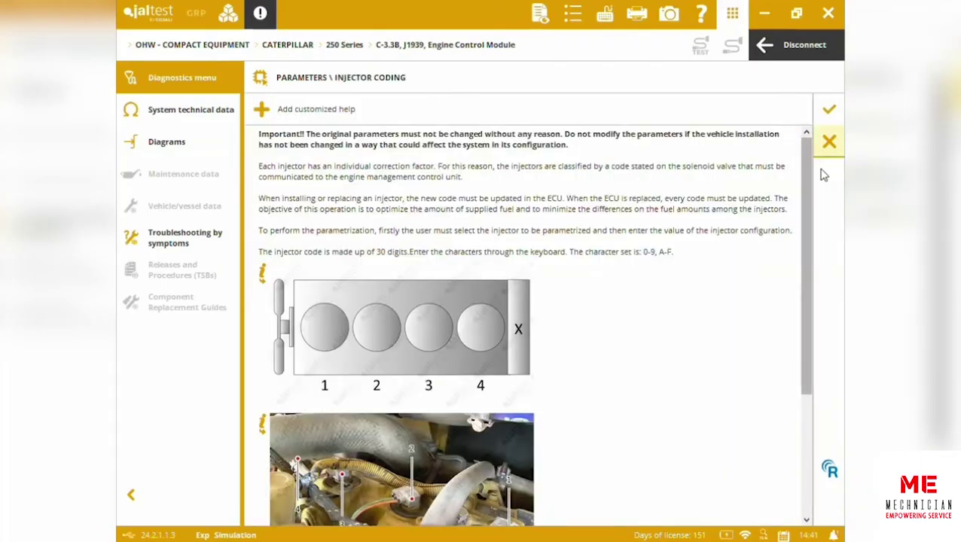
click(829, 142)
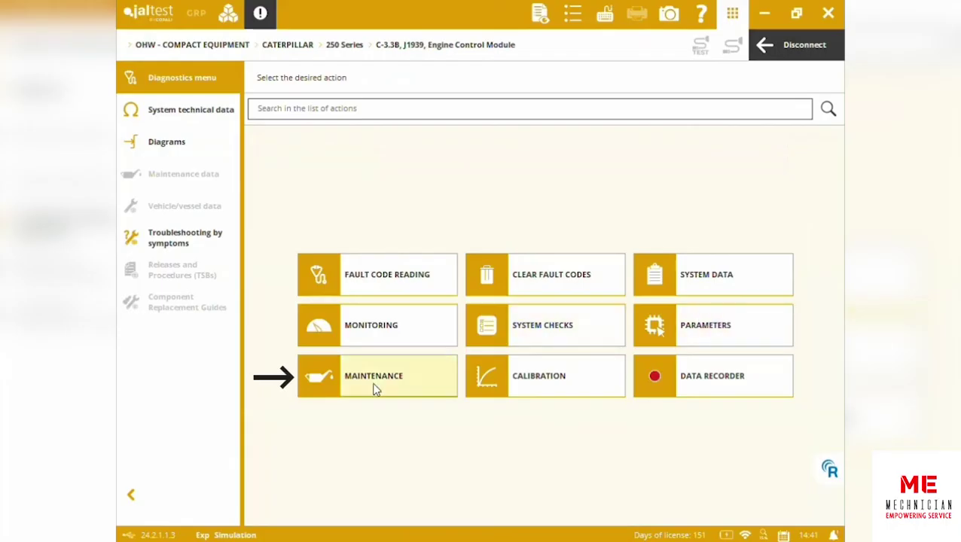
- Choose Particulate Filter Regeneration under Maintenance and accept the Expert Mode terms
click(376, 390)
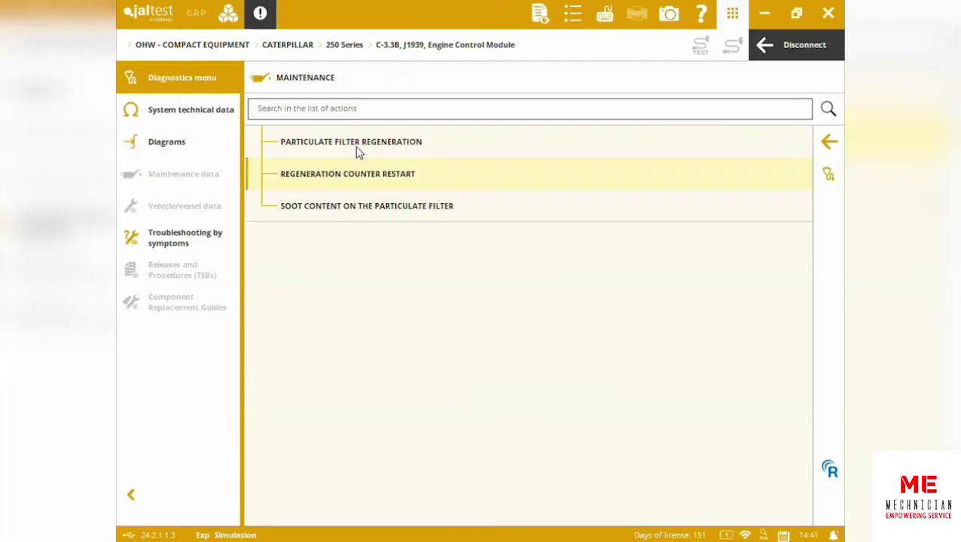
click(441, 146)
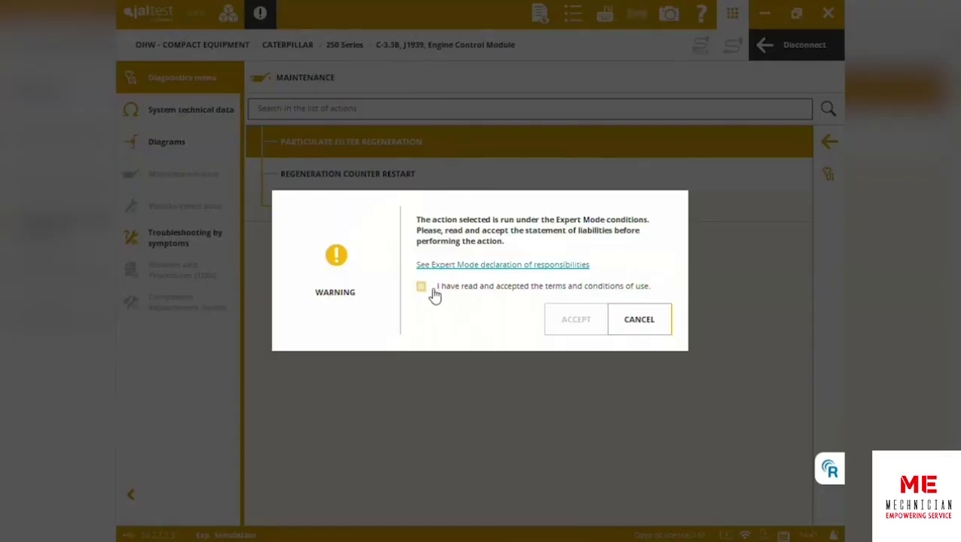
click(421, 287)
click(585, 323)
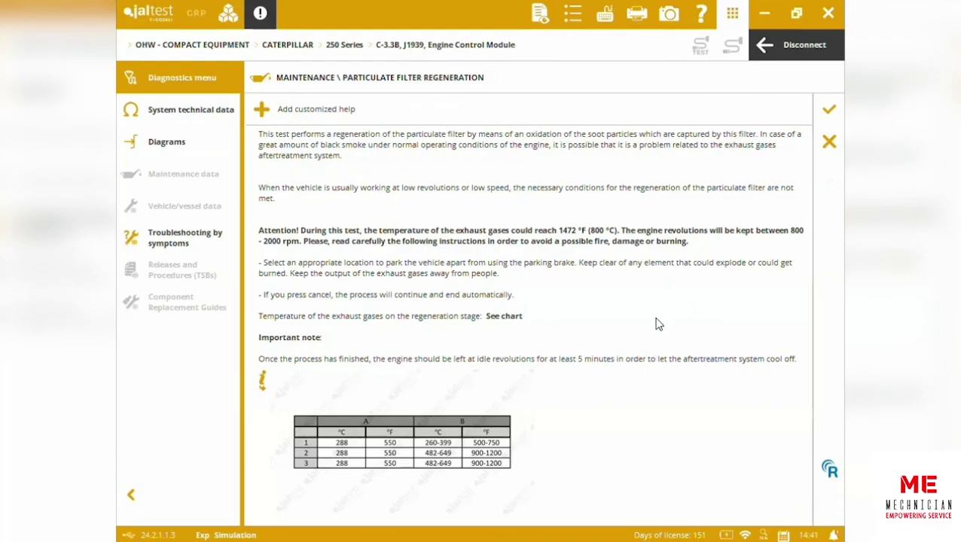
- Accept the safety instructions and initial conditions, and continue once regeneration is requested
click(828, 113)
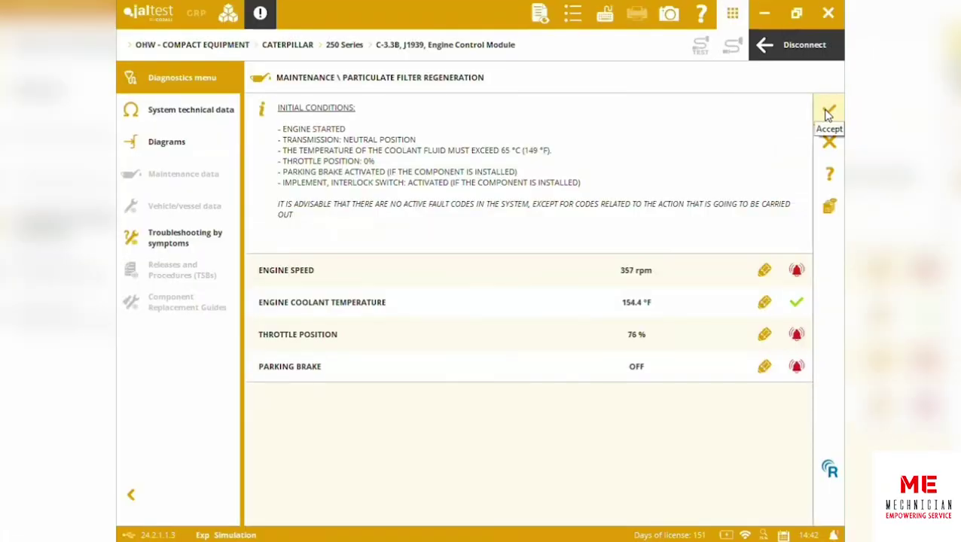
click(828, 113)
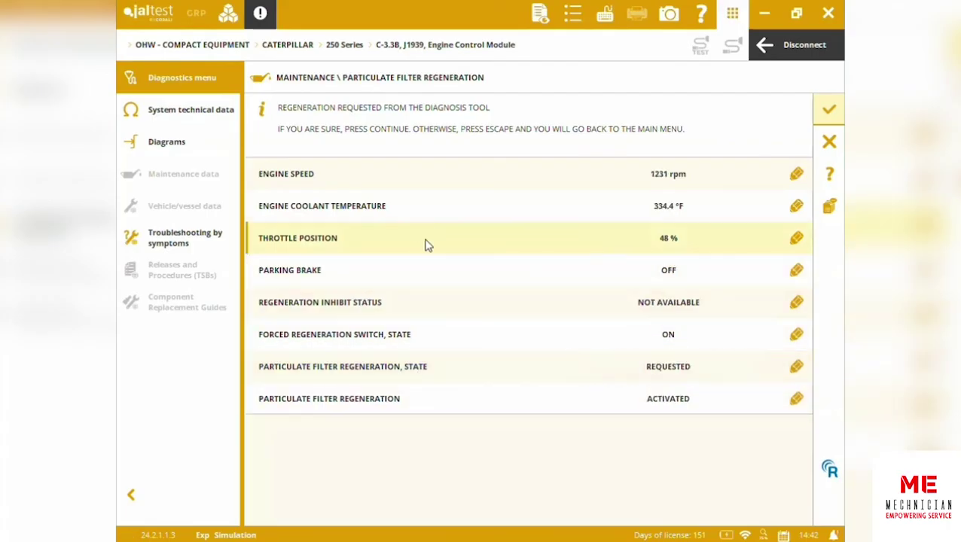
click(828, 119)
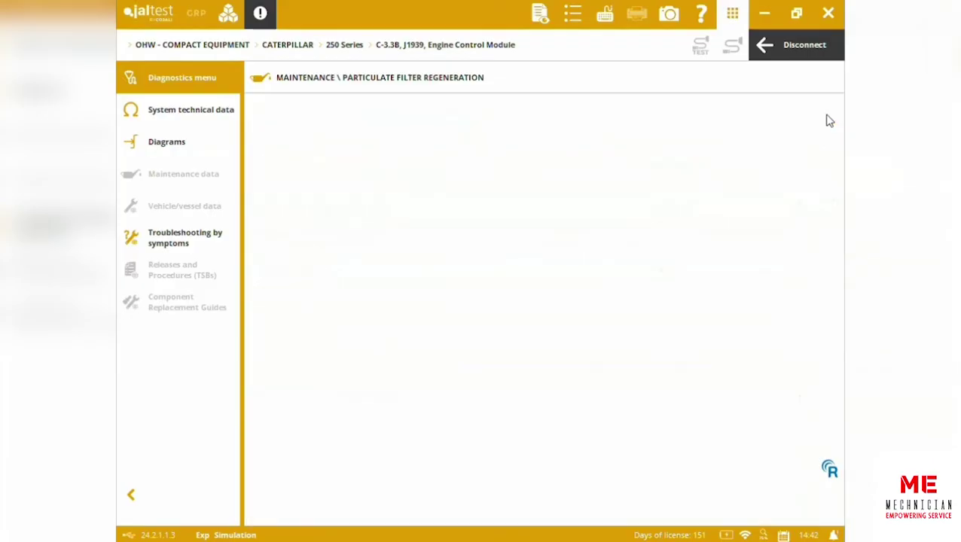